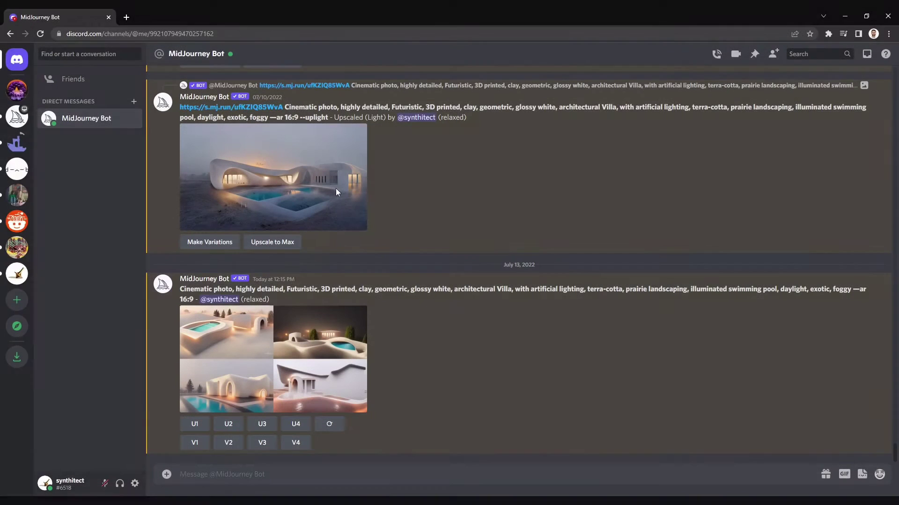
# - Start a slash command in the Midjourney Bot DM to list the bot's commands
pyautogui.click(278, 482)
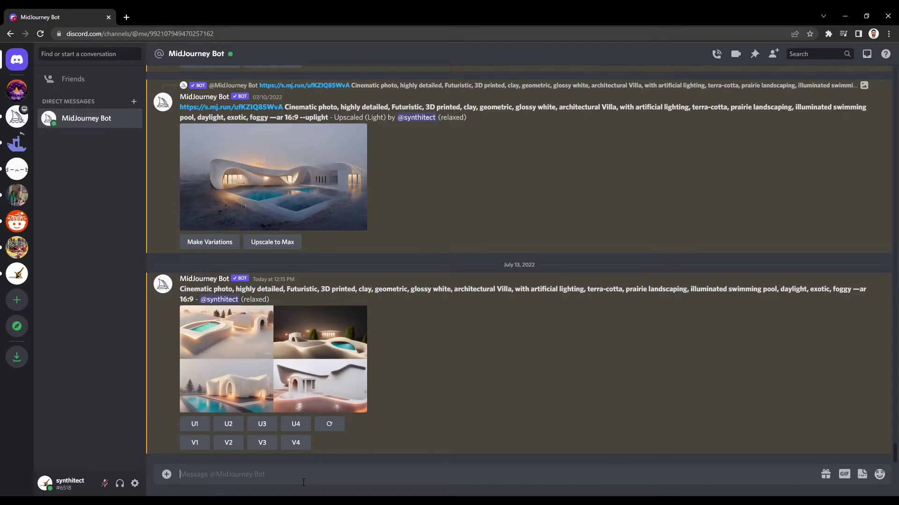
pyautogui.write('/')
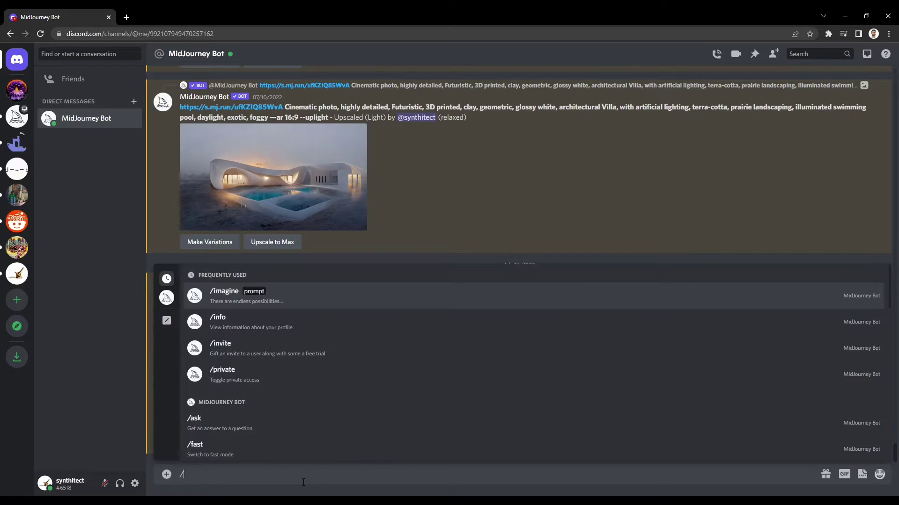
# - Submit an /imagine request with the pasted glossy white clay futuristic villa prompt
pyautogui.click(257, 304)
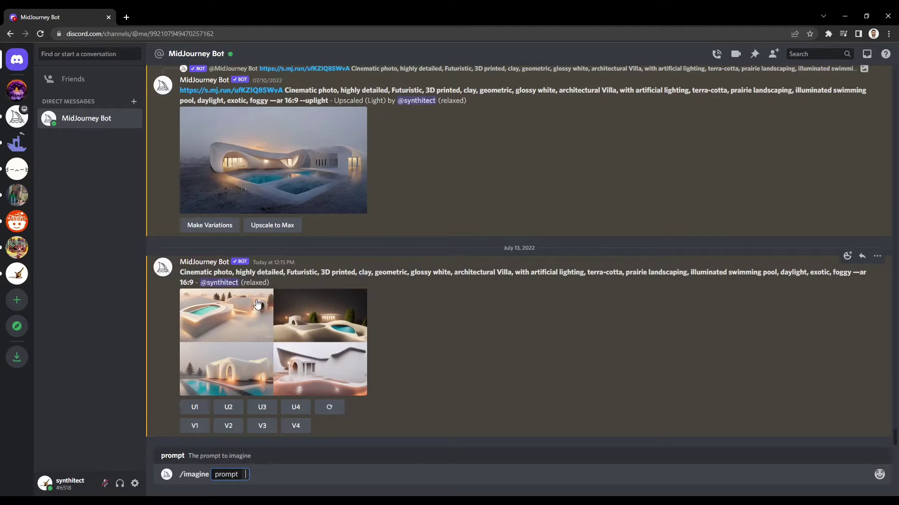
pyautogui.write('Cinematic photo, highly detailed, Futuristic, 3D printed, clay, geometric, glossy white, architectural Villa, with artificial lighting, terra-cotta, prairie landscaping, illuminated swimming pool, daylight, exotic, foggy —ar 16:9')
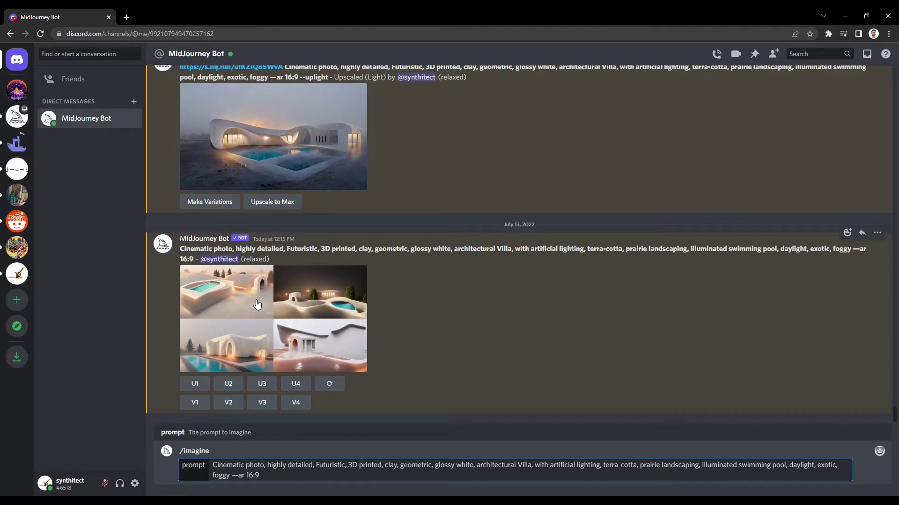
pyautogui.press('Return')
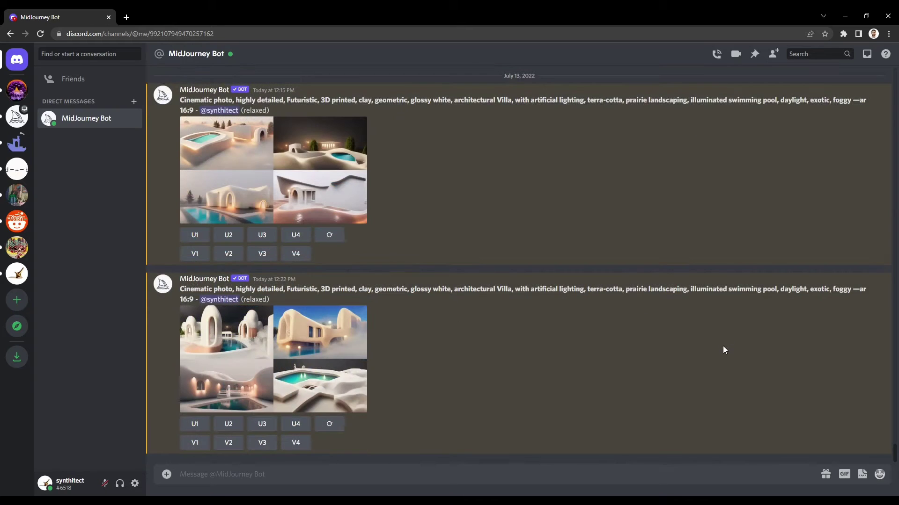
pyautogui.moveTo(511, 375)
pyautogui.click(298, 366)
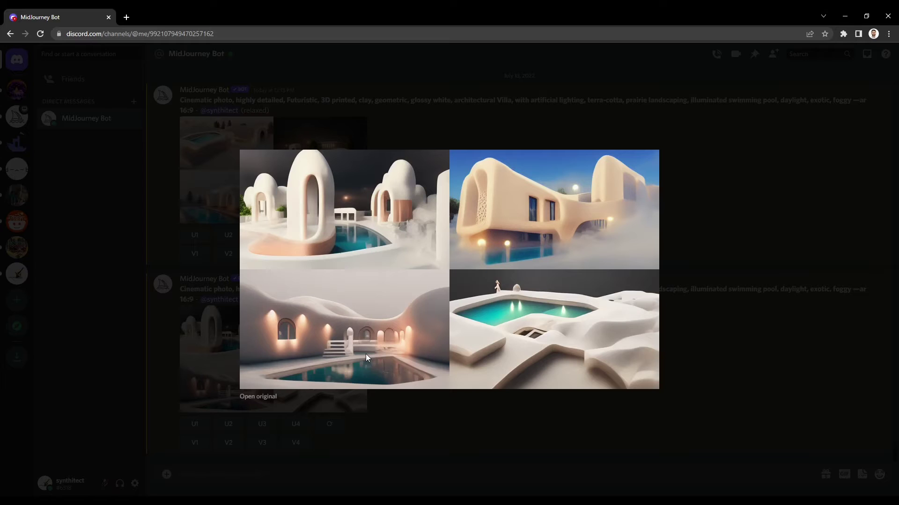
pyautogui.click(507, 433)
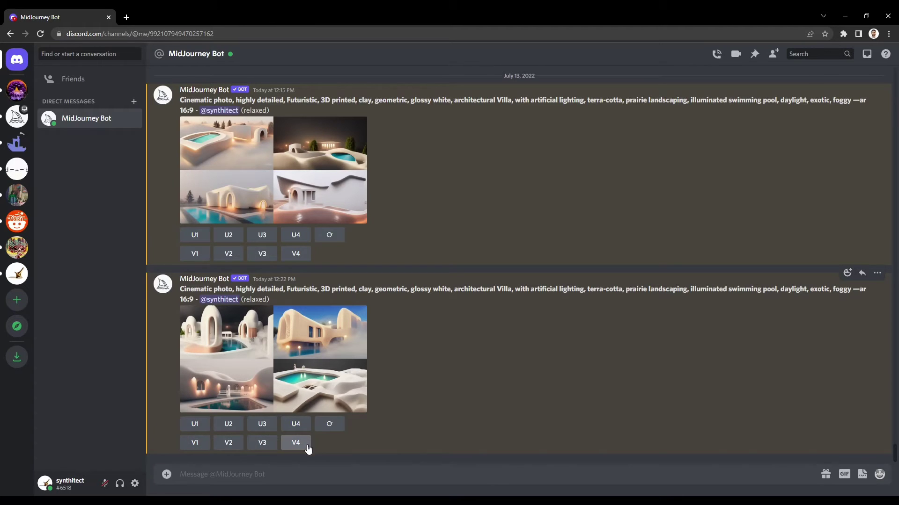
# - Request variations (V1, V2, V3) of the first three images in the newest villa grid
pyautogui.click(195, 442)
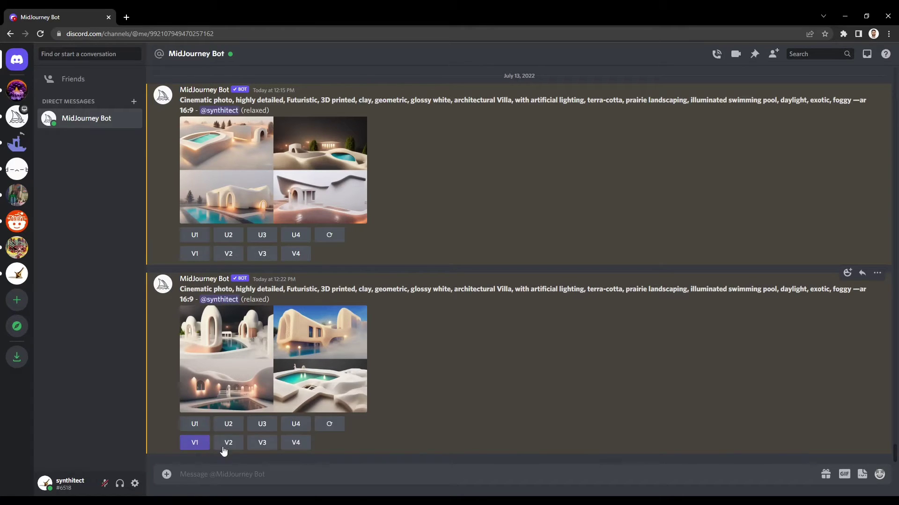
pyautogui.click(228, 390)
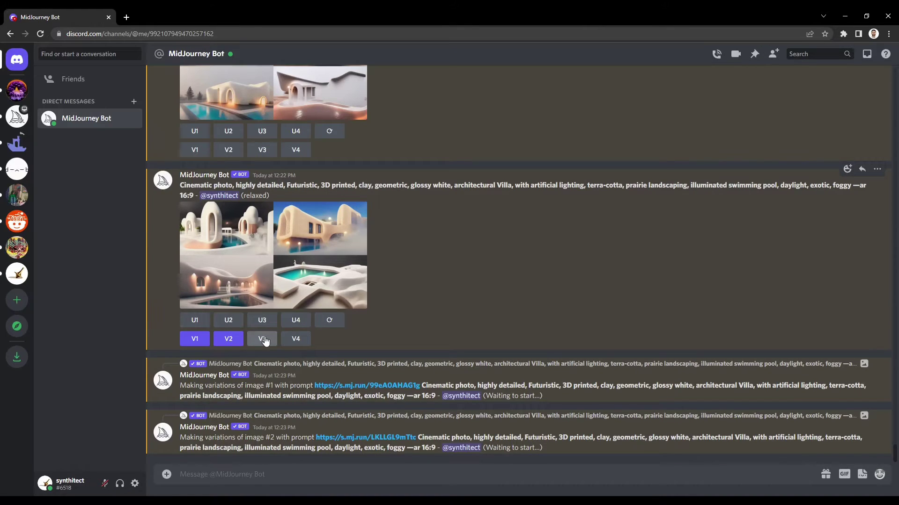
pyautogui.click(264, 339)
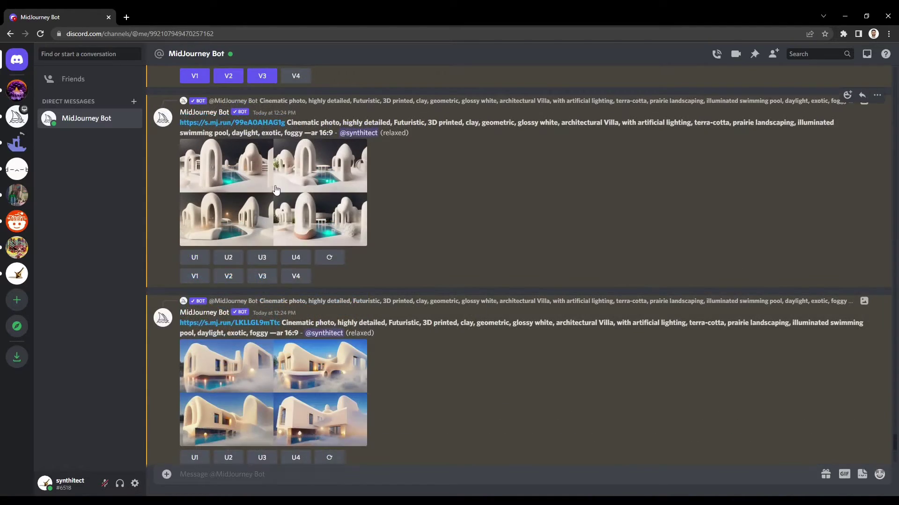
# - Upscale image 4 of the first variations grid and image 3 of the second grid
pyautogui.click(352, 204)
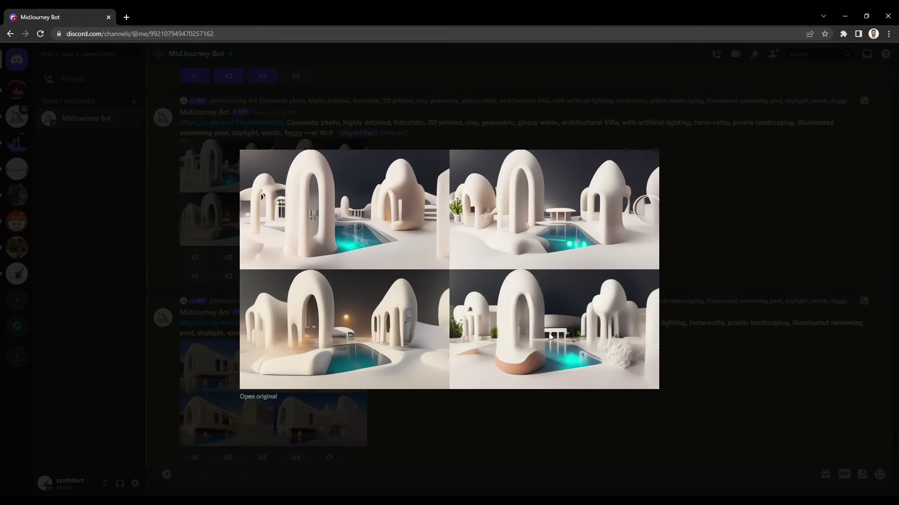
pyautogui.press('Escape')
pyautogui.click(296, 257)
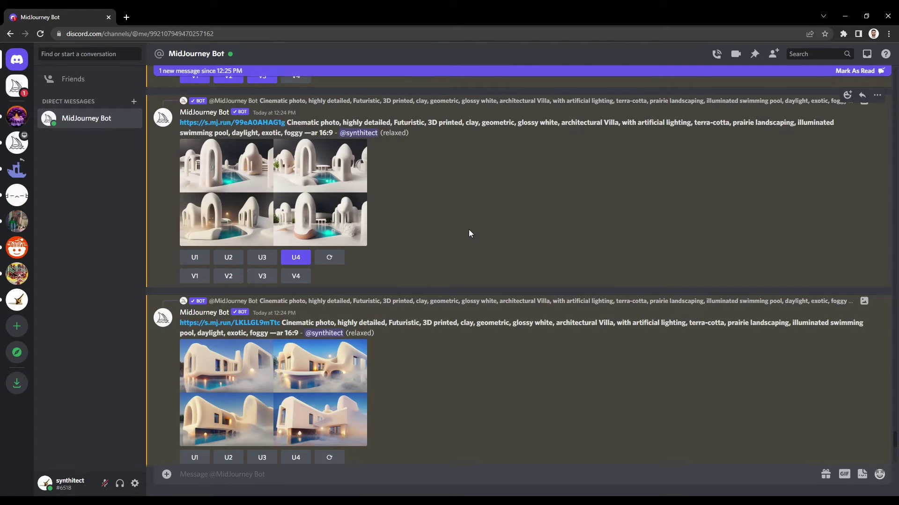
pyautogui.click(348, 234)
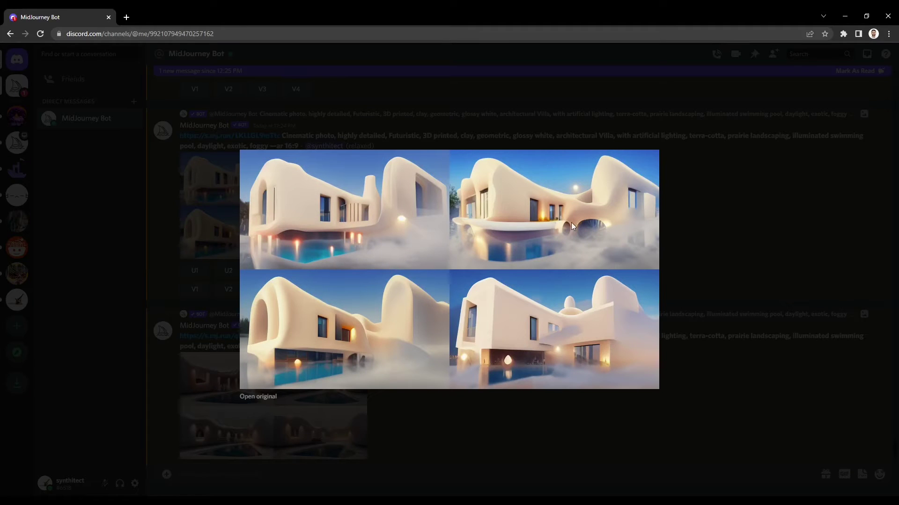
pyautogui.click(702, 339)
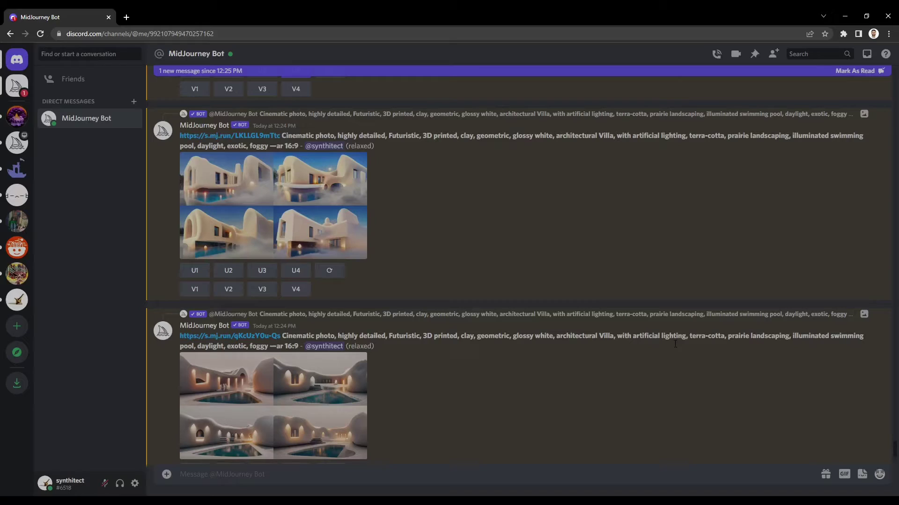
pyautogui.click(262, 290)
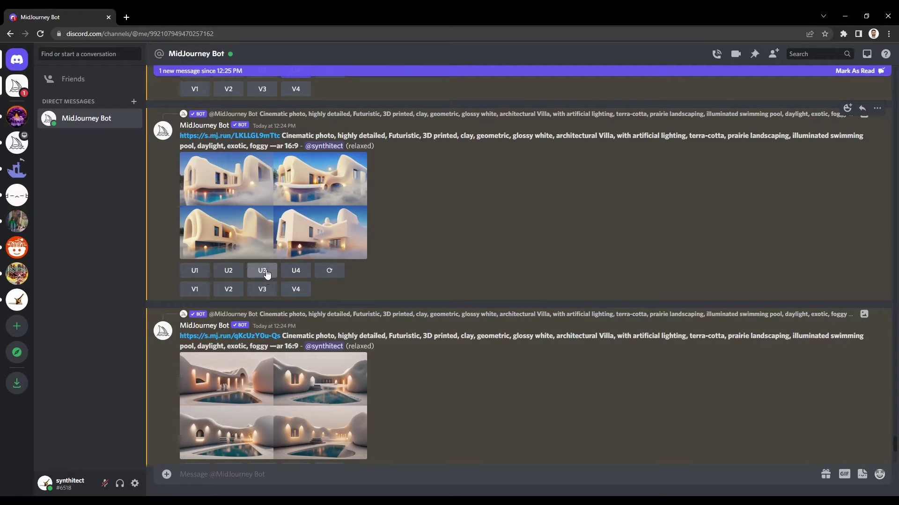
pyautogui.scroll(-2, 482, 214)
# - Preview the third variations grid and upscale its fourth image
pyautogui.click(339, 217)
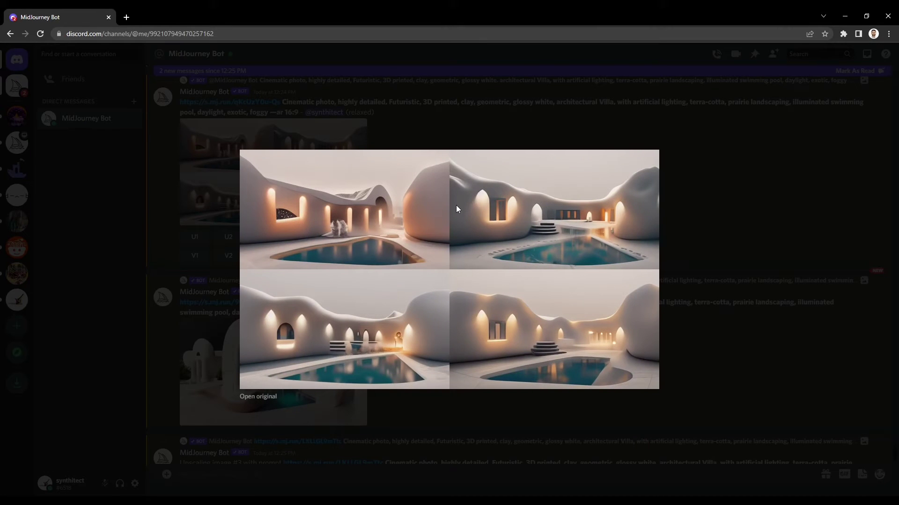
pyautogui.click(677, 340)
pyautogui.scroll(1, 334, 255)
pyautogui.click(295, 283)
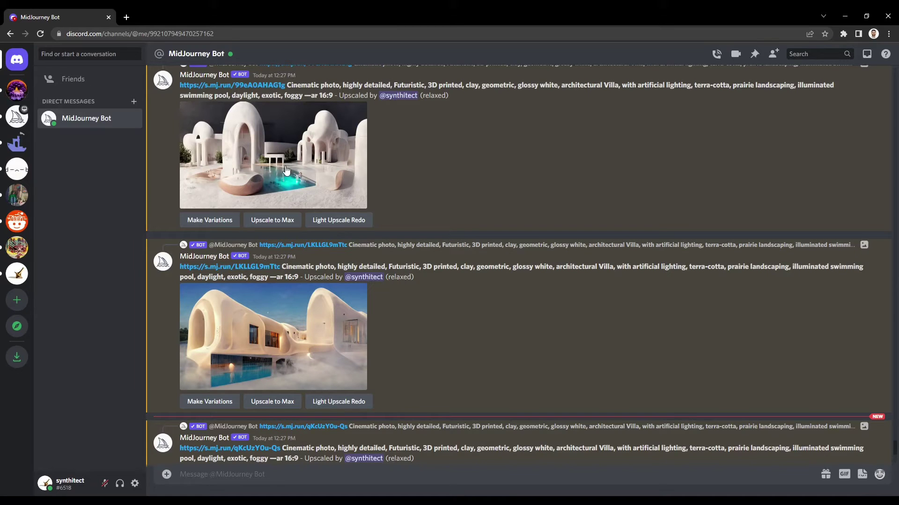
pyautogui.click(324, 164)
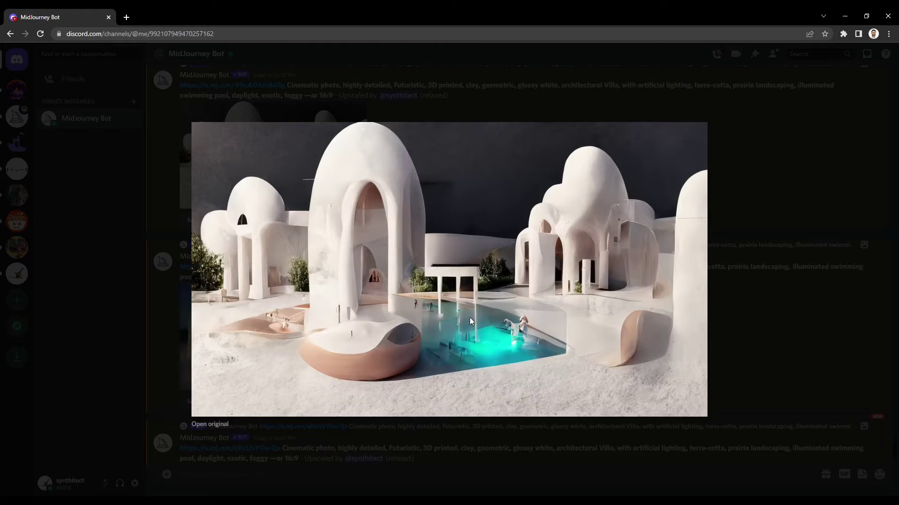
pyautogui.press('Escape')
pyautogui.scroll(-1, 564, 250)
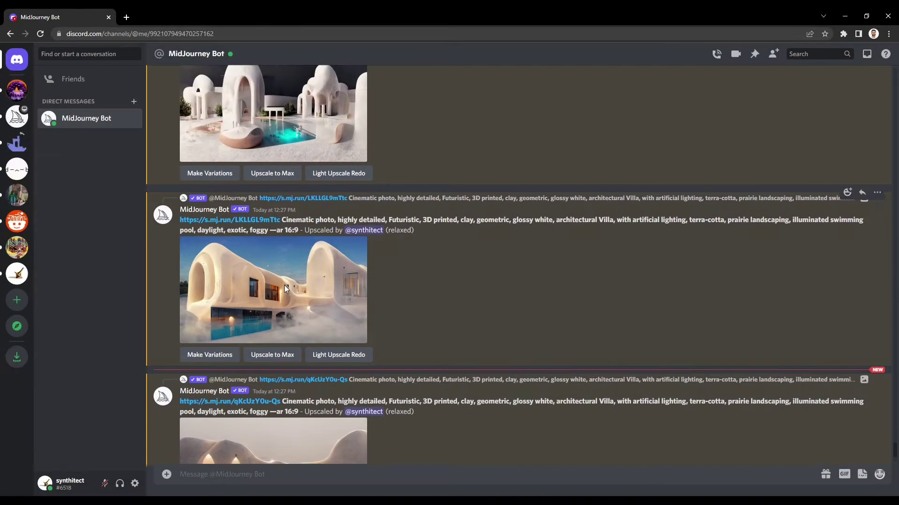
pyautogui.click(284, 285)
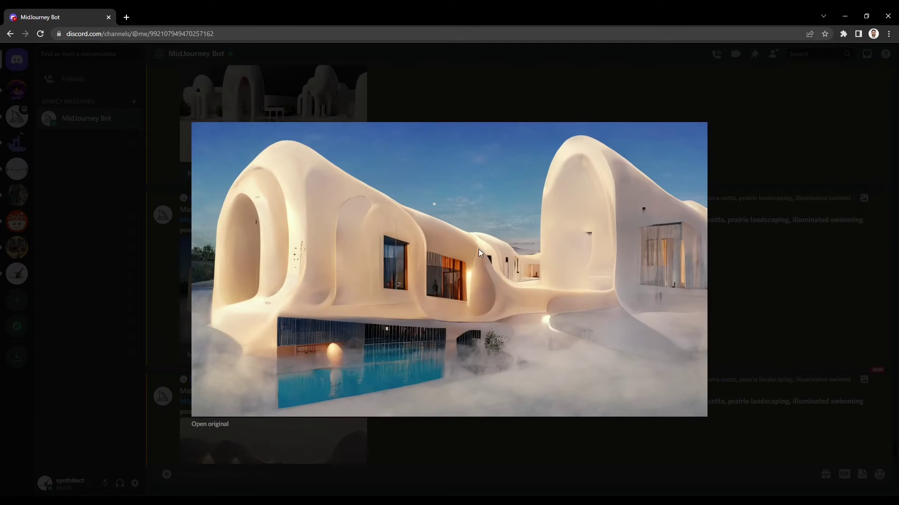
pyautogui.press('Escape')
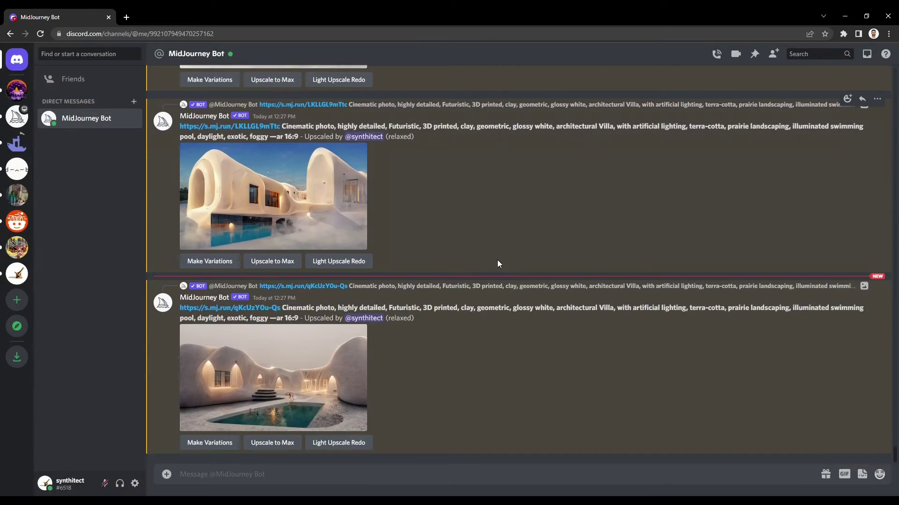
pyautogui.scroll(-1, 497, 260)
pyautogui.click(303, 380)
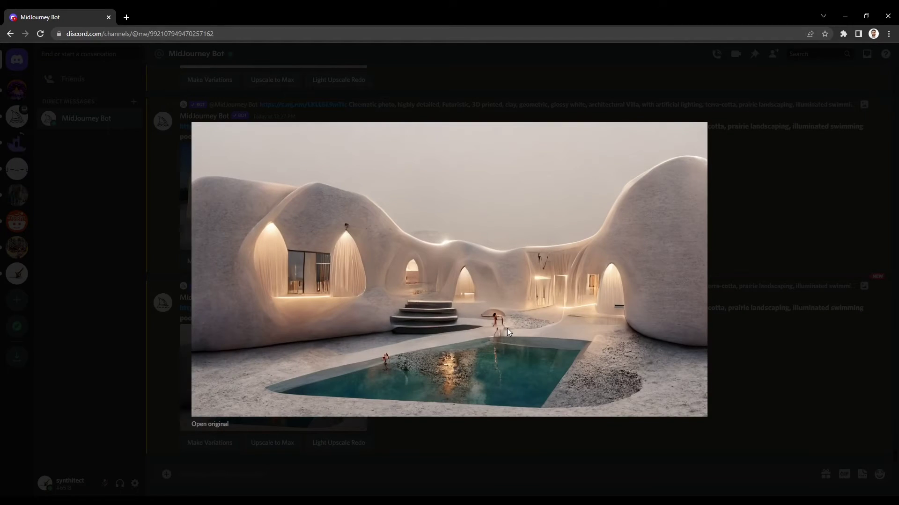
pyautogui.press('Escape')
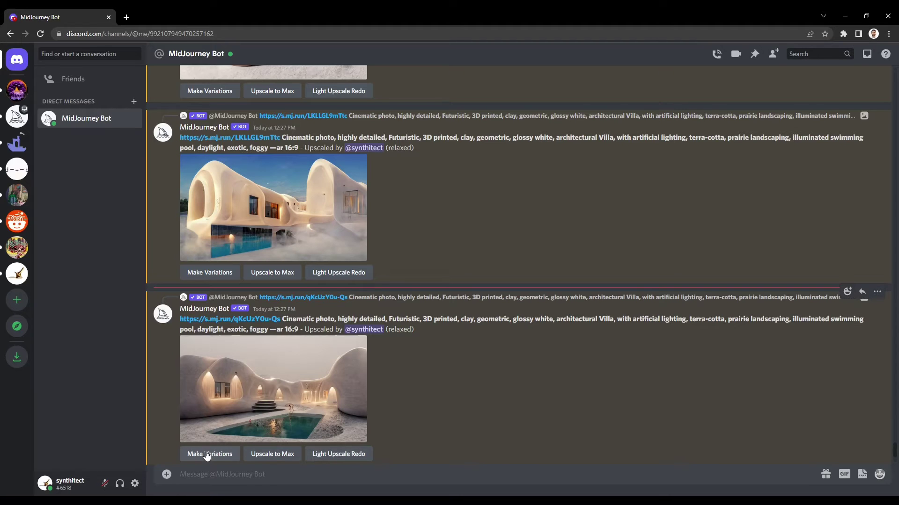
# - Request variations and a Light Upscale Redo of the lit courtyard pool render, previewing the redo
pyautogui.click(209, 454)
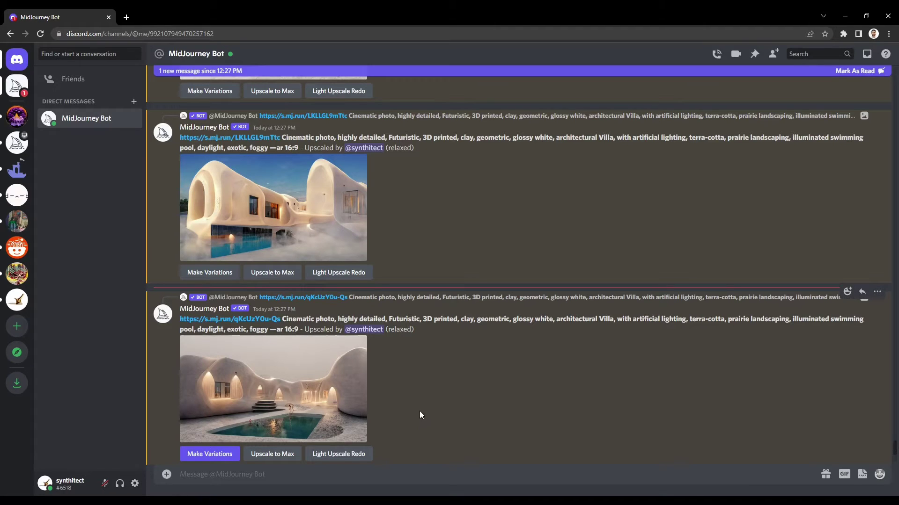
pyautogui.click(340, 455)
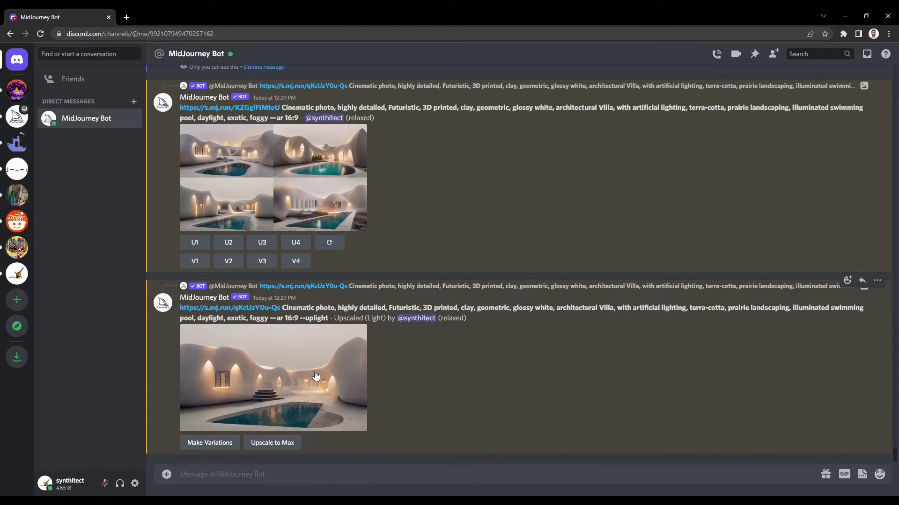
pyautogui.click(303, 375)
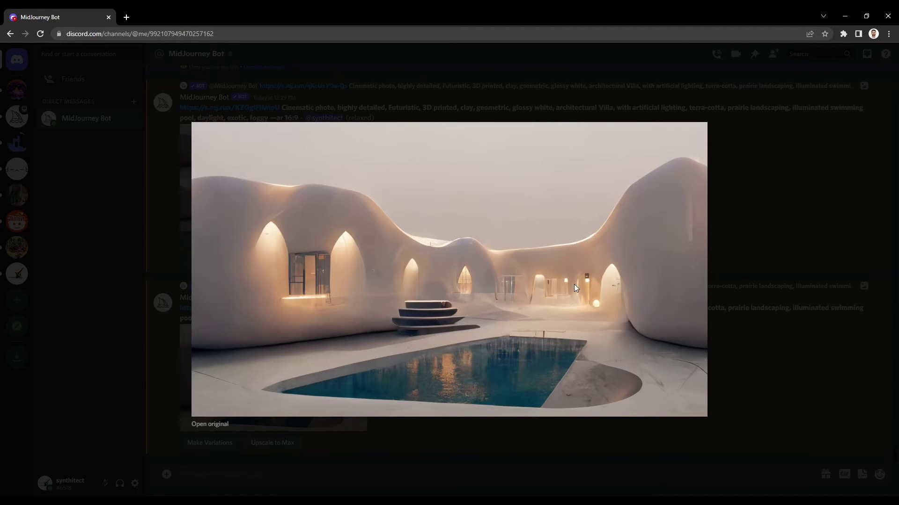
pyautogui.click(773, 371)
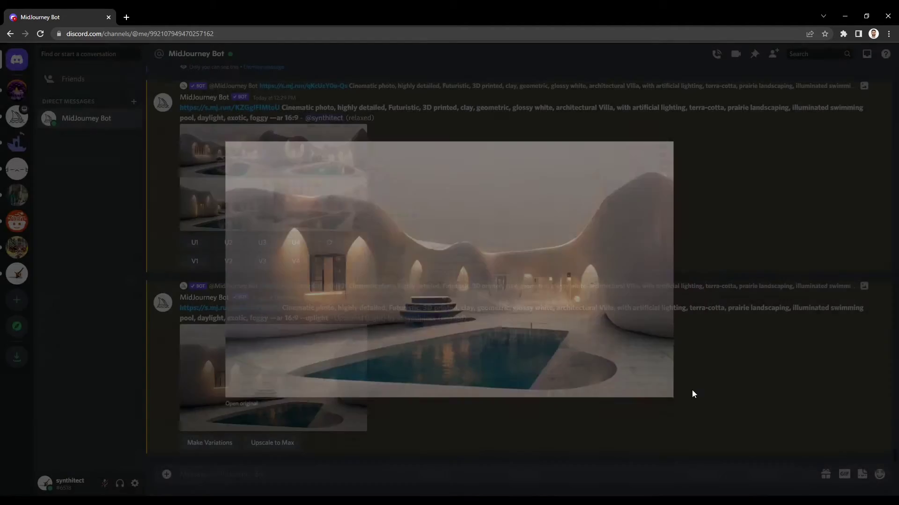
# - Preview the grid of four courtyard pool variations in the lightbox
pyautogui.click(339, 197)
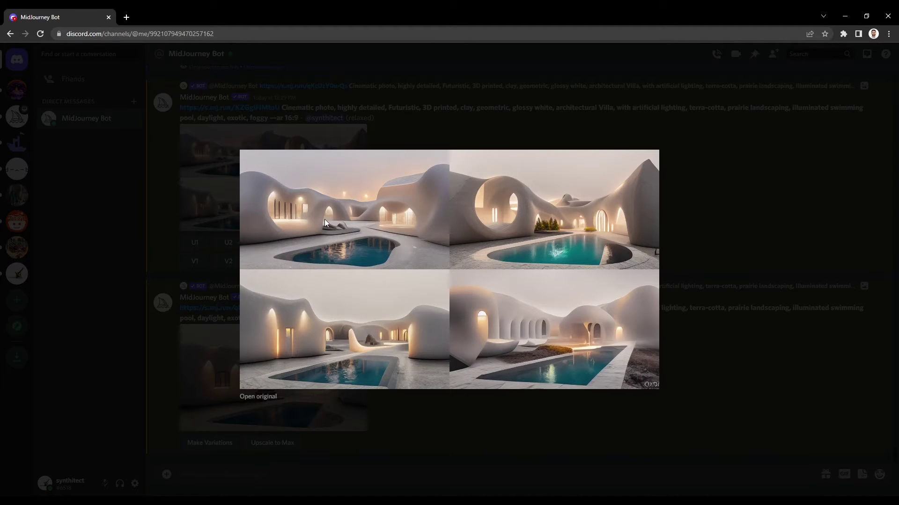
pyautogui.click(732, 208)
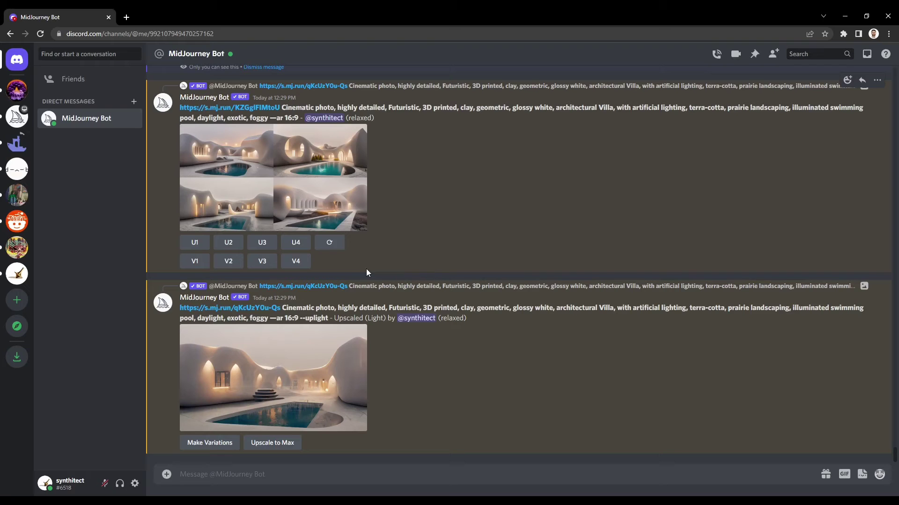
# - Queue V1, V2 and V4 variations of the courtyard grid plus a full reroll
pyautogui.click(195, 261)
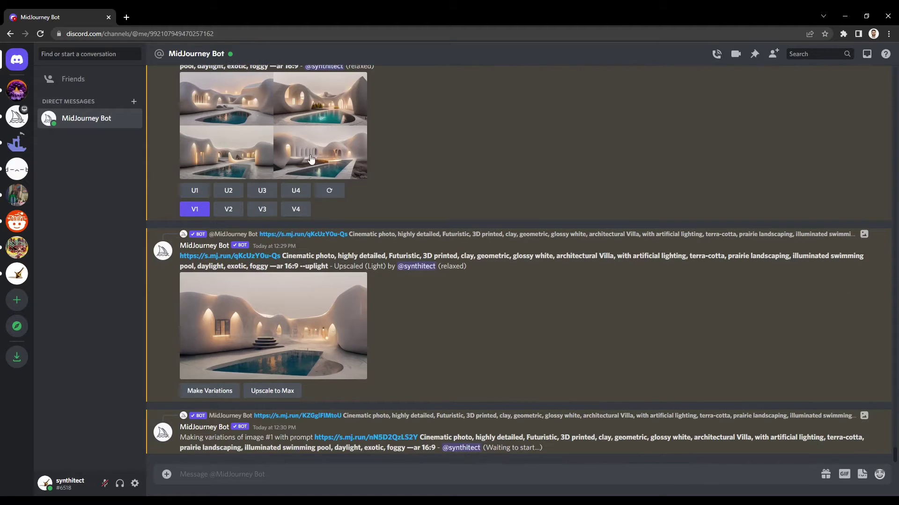
pyautogui.scroll(3, 367, 211)
pyautogui.click(228, 297)
pyautogui.click(296, 297)
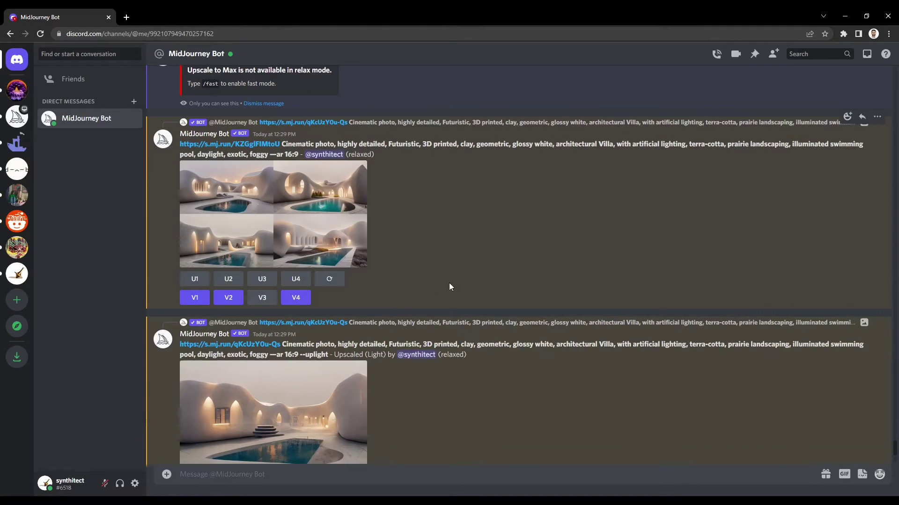
pyautogui.click(329, 279)
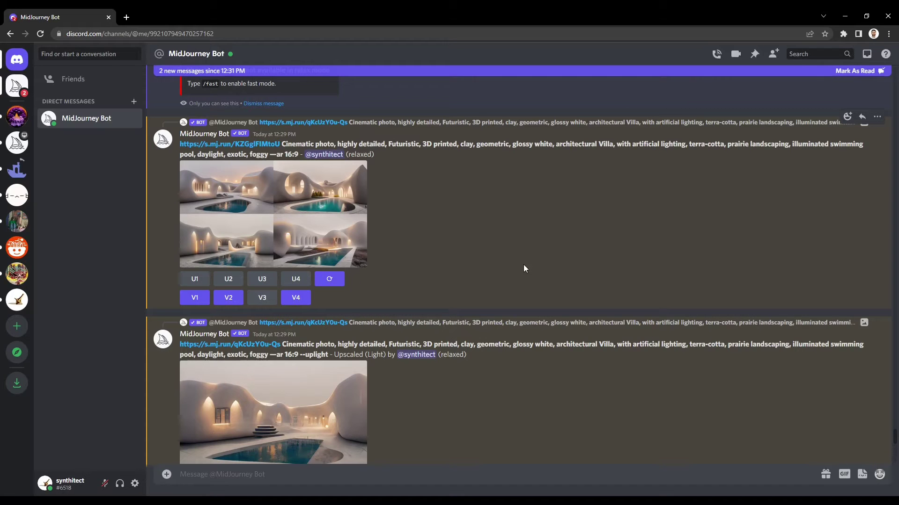
pyautogui.scroll(-8, 578, 261)
pyautogui.scroll(-2, 579, 267)
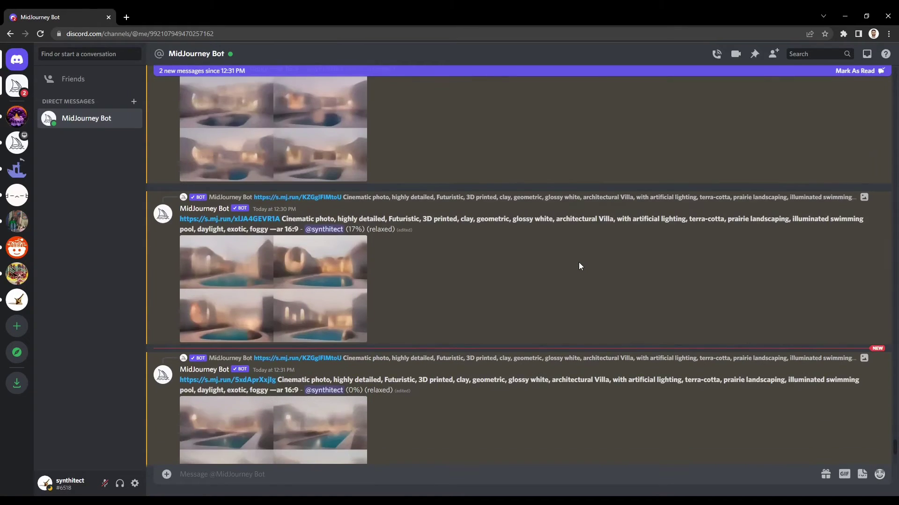